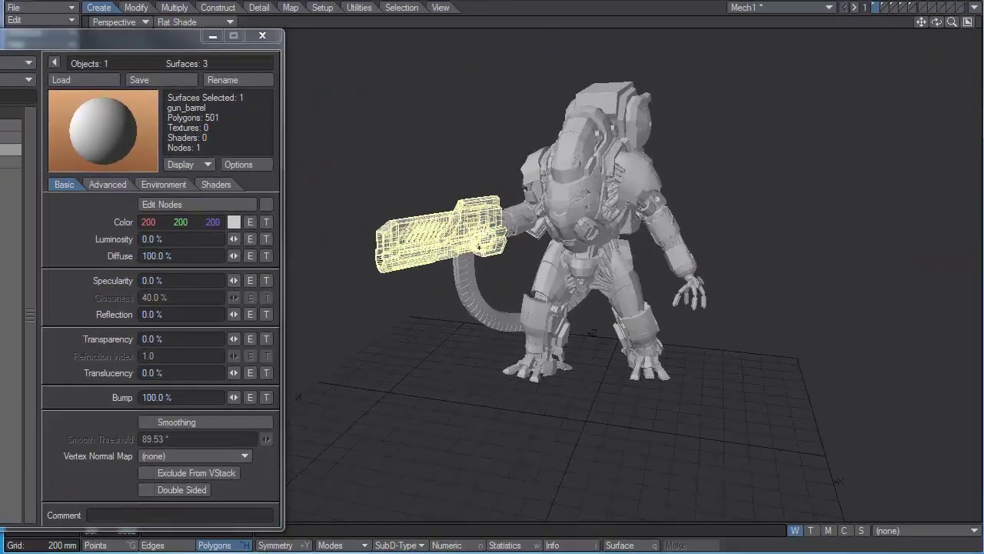
Assign the gun body polygons a gun_body surface, hide them, and select the magazine polygons.
scroll(480, 245, "up", 5)
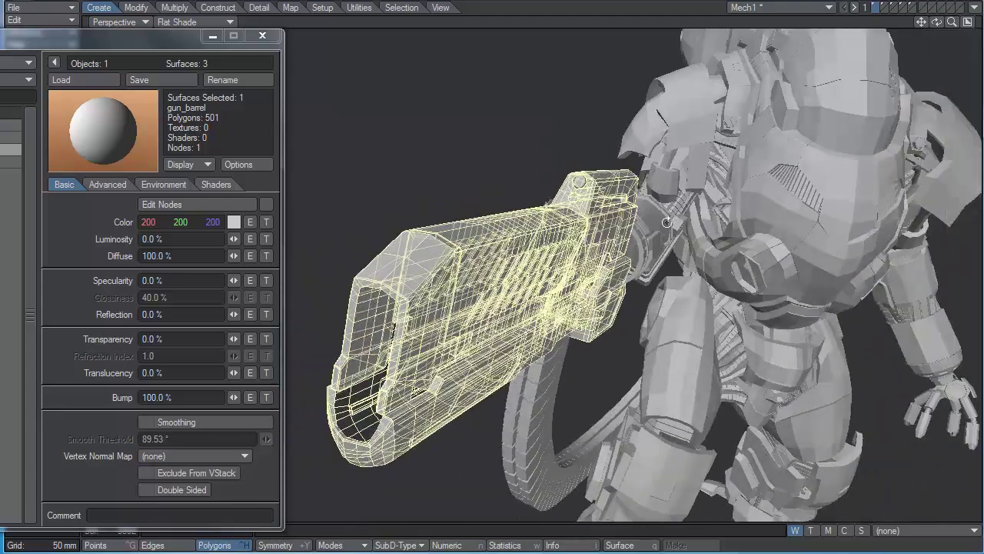
left_click_drag(666, 223, 531, 269, "alt")
type("q")
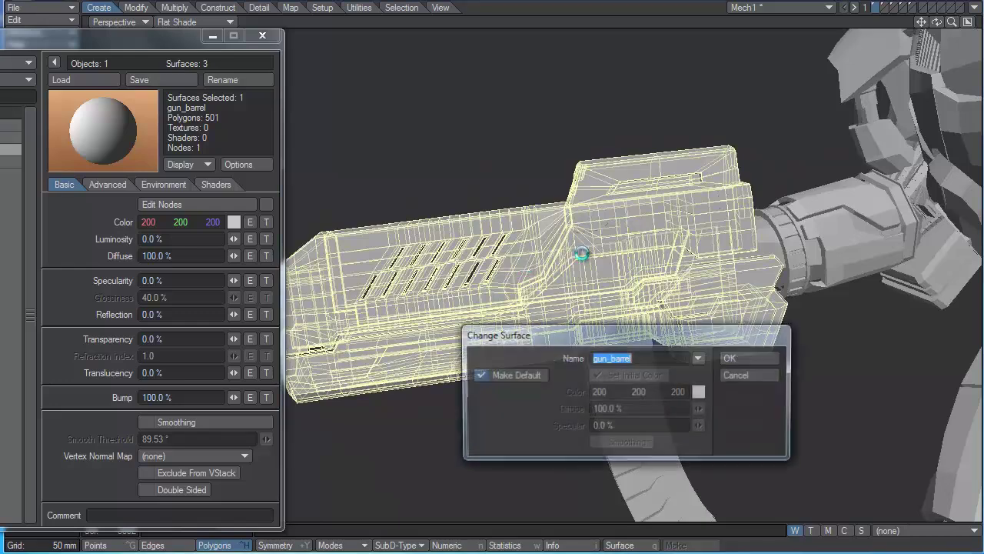
type("gun_body")
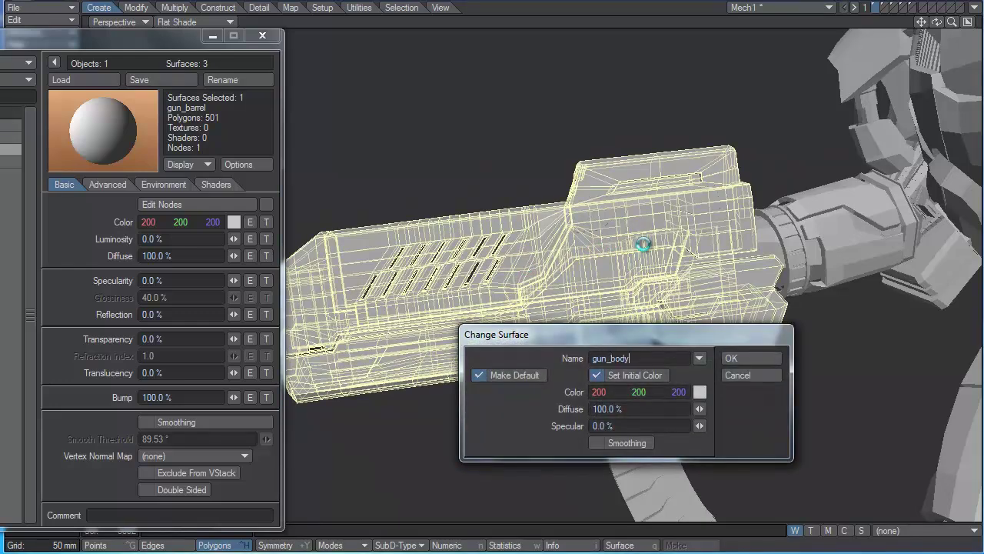
key("Return")
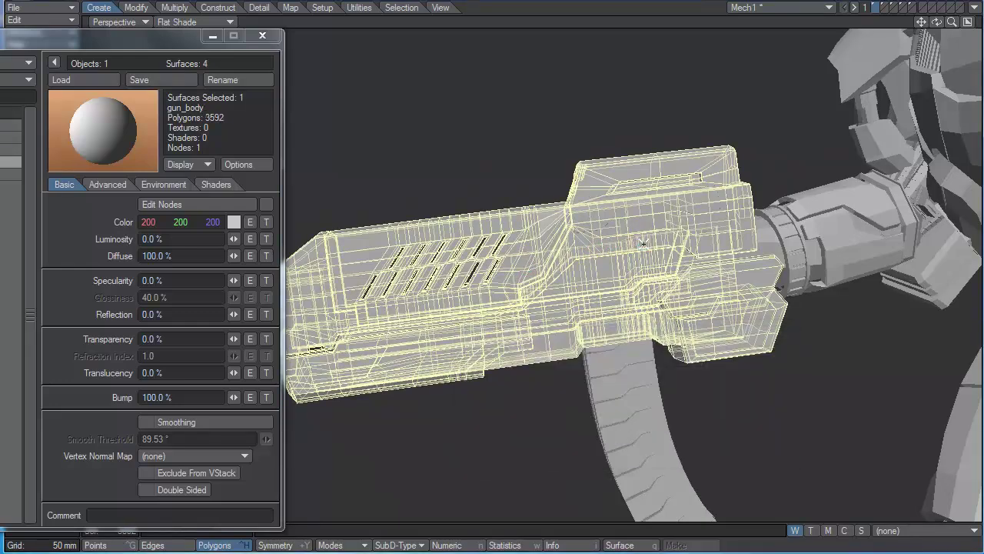
key("minus")
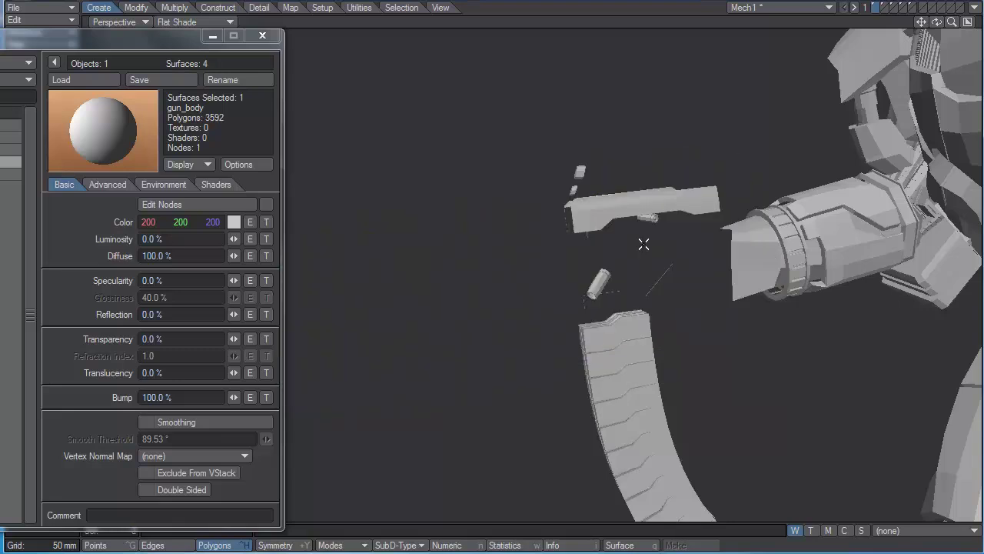
mouse_move(556, 120)
right_mouse_down()
mouse_move(546, 347)
mouse_move(590, 314)
mouse_move(672, 303)
mouse_move(754, 148)
mouse_move(602, 140)
right_mouse_up()
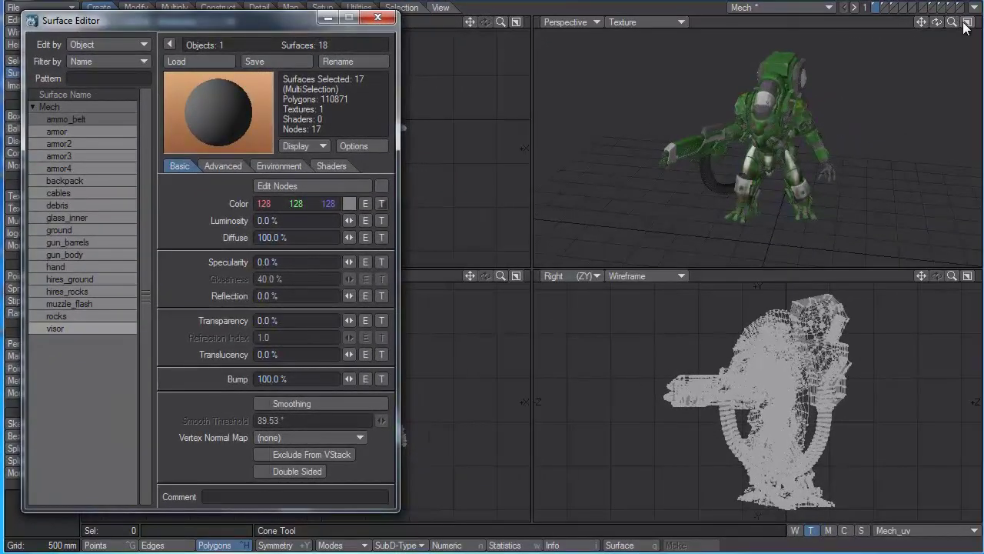
Maximize the Perspective view, close the Surface Editor, and orbit around the green mech's side and gun.
left_click(951, 23)
scroll(565, 252, "up", 4)
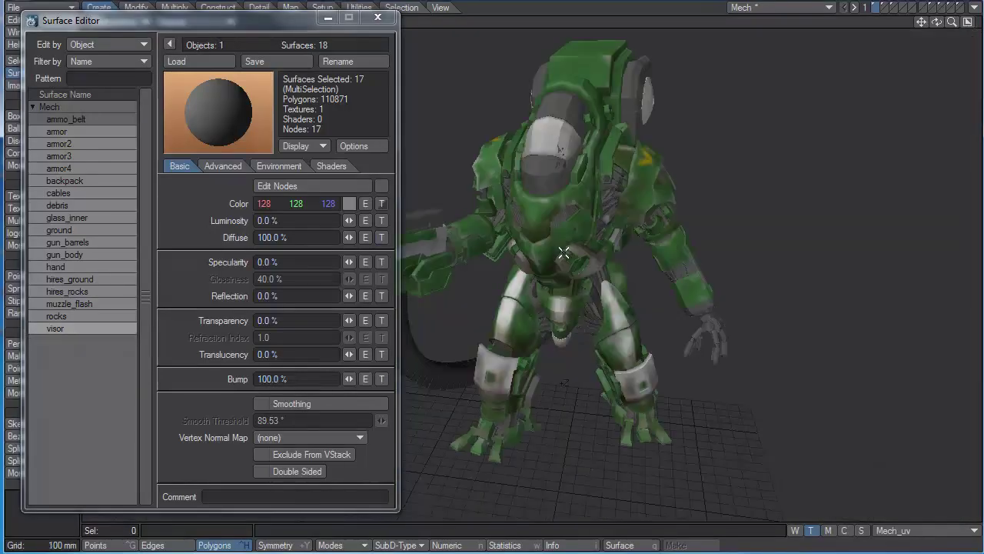
left_click_drag(622, 214, 592, 197, "alt")
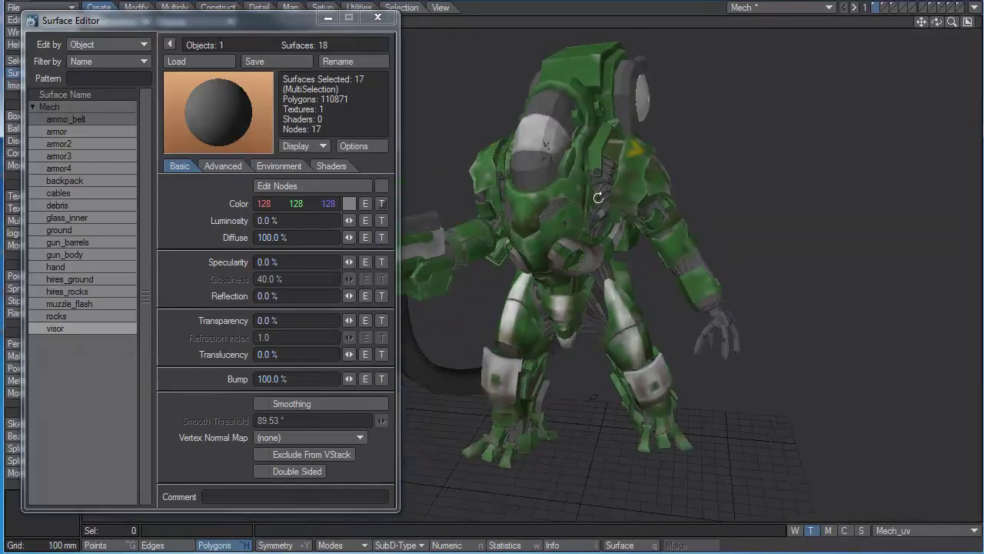
left_click(377, 17)
left_click_drag(424, 315, 714, 310, "alt")
scroll(561, 295, "up", 2)
left_click_drag(561, 295, 743, 362, "alt")
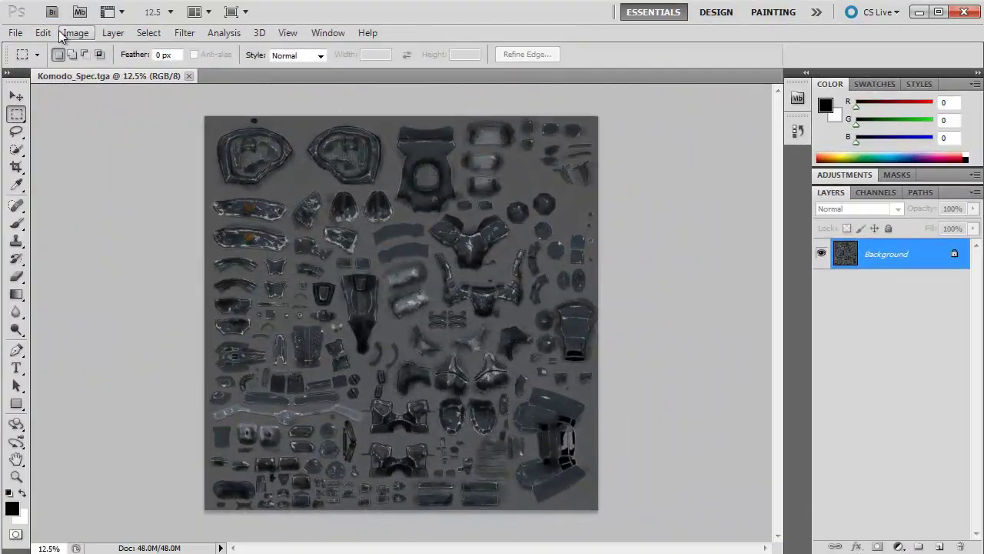
Convert the Komodo_Spec texture to Grayscale, discarding its colour information.
left_click(63, 35)
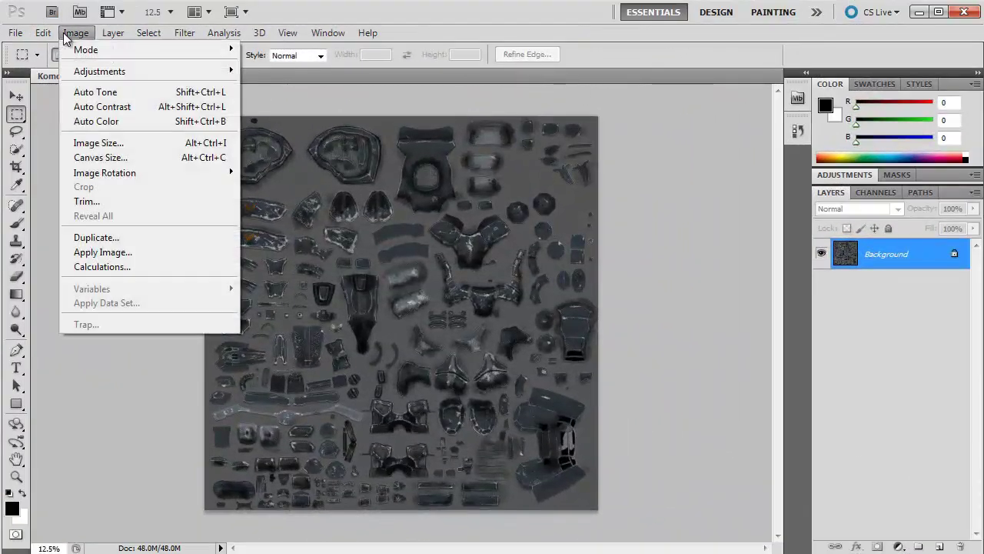
mouse_move(80, 51)
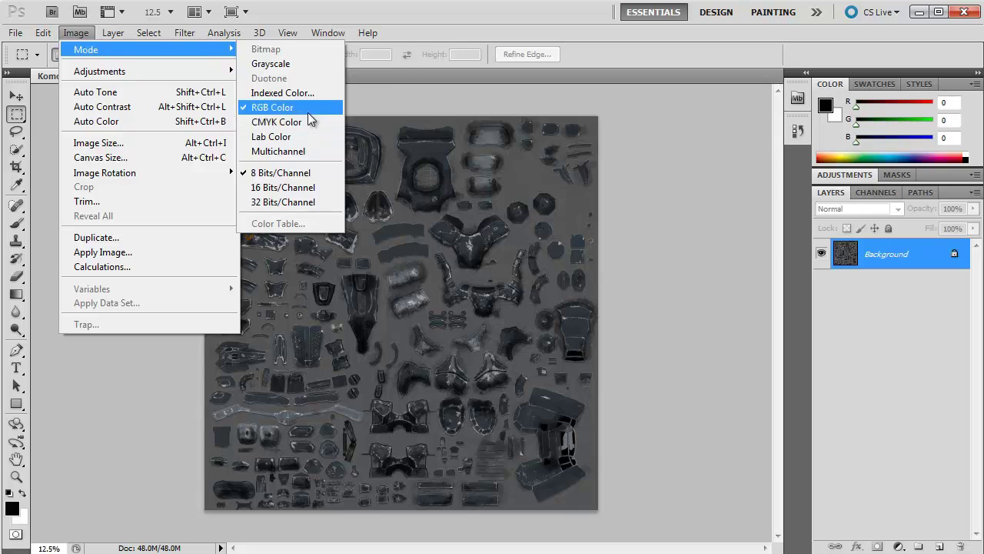
left_click(294, 64)
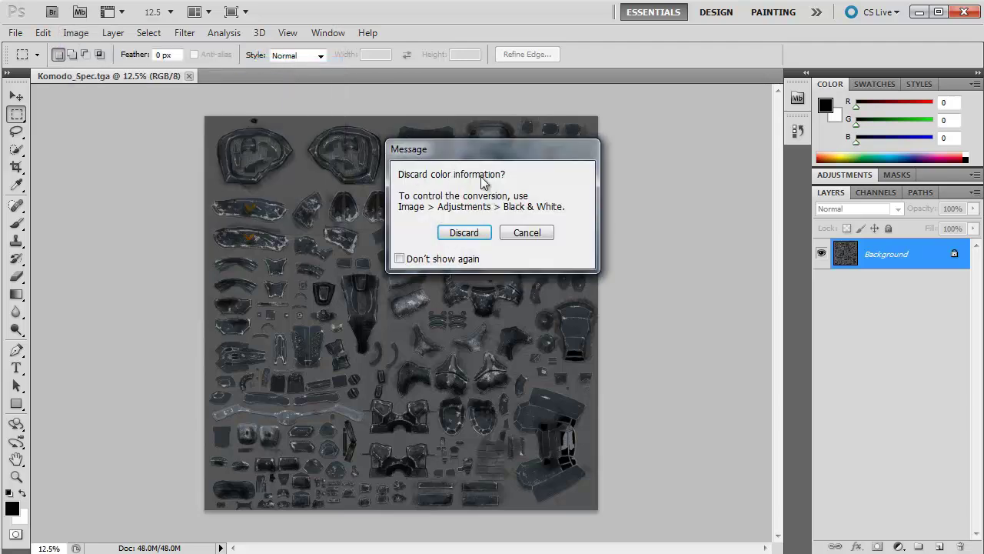
left_click(475, 231)
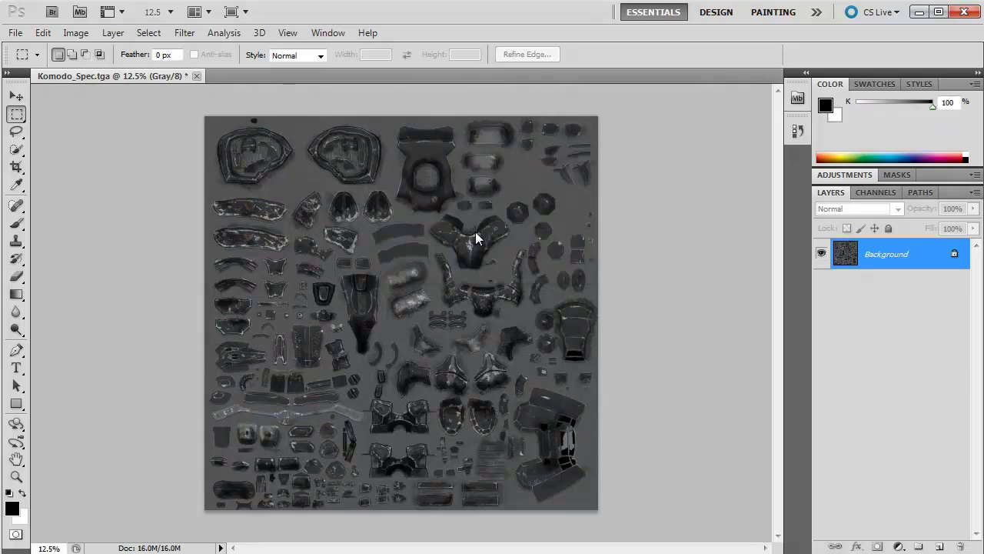
Save the texture as Komodo_Spec_Grey.tga and minimize Photoshop.
left_click(15, 33)
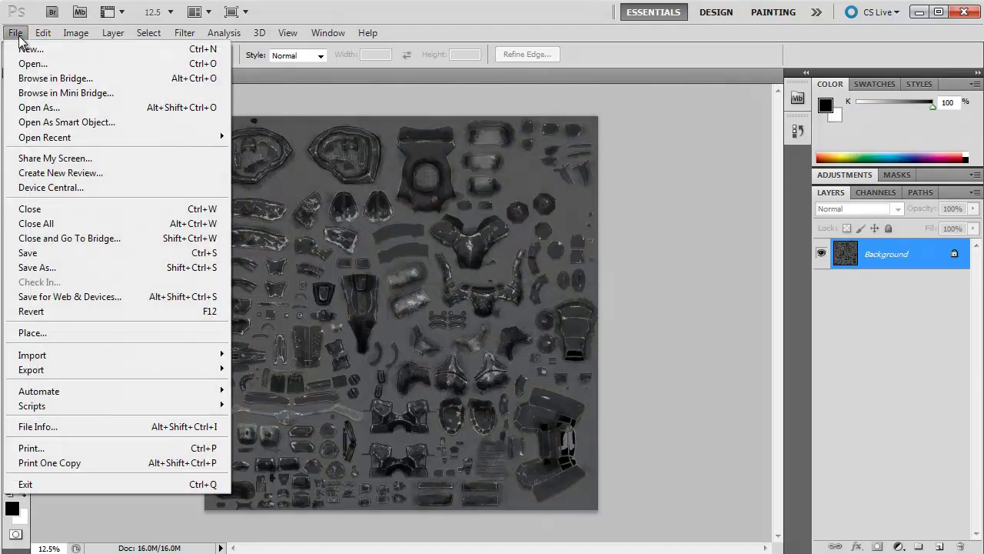
left_click(77, 267)
left_click(543, 308)
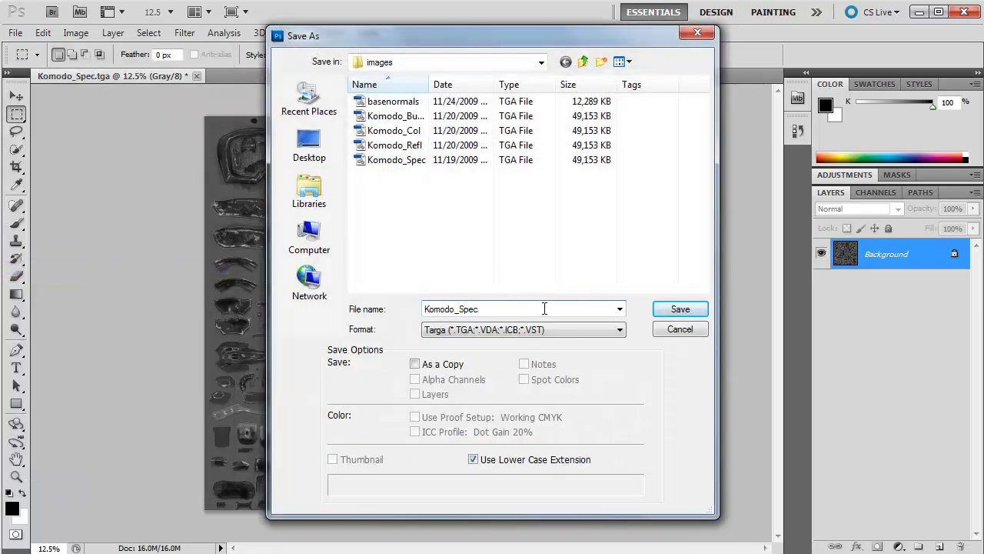
type("_Grey")
key("Return")
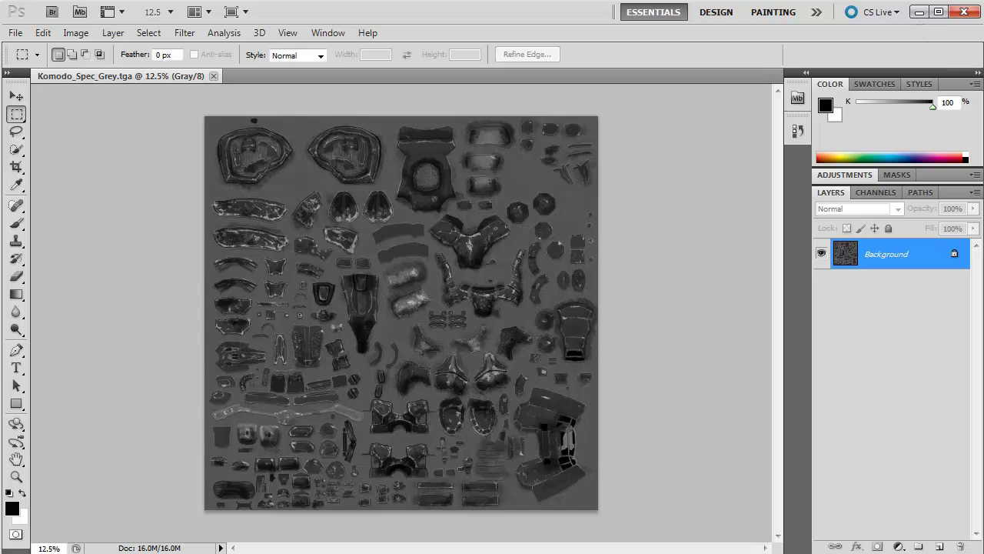
left_click(918, 12)
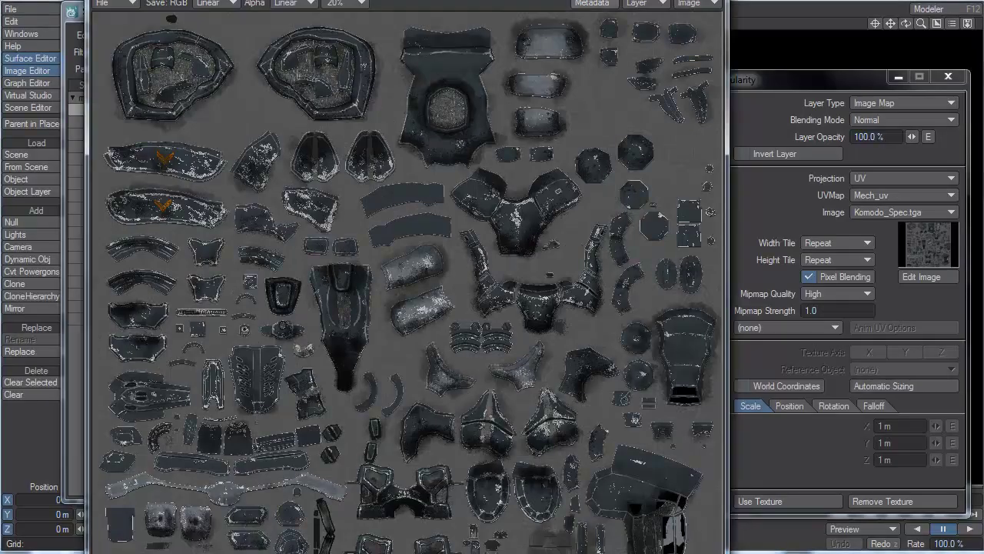
Load Komodo_Spec_Grey.tga into the Image Editor.
left_click(255, 158)
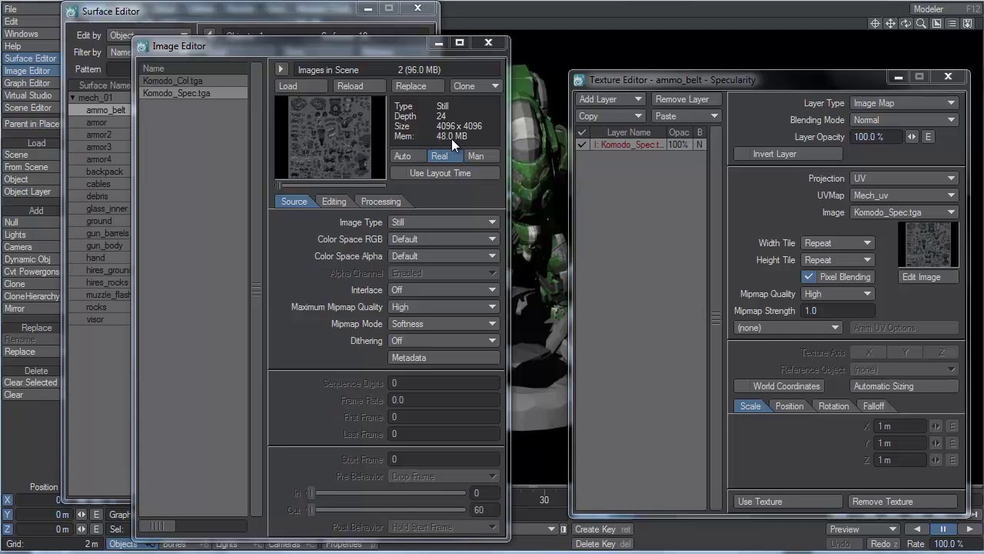
left_click(292, 86)
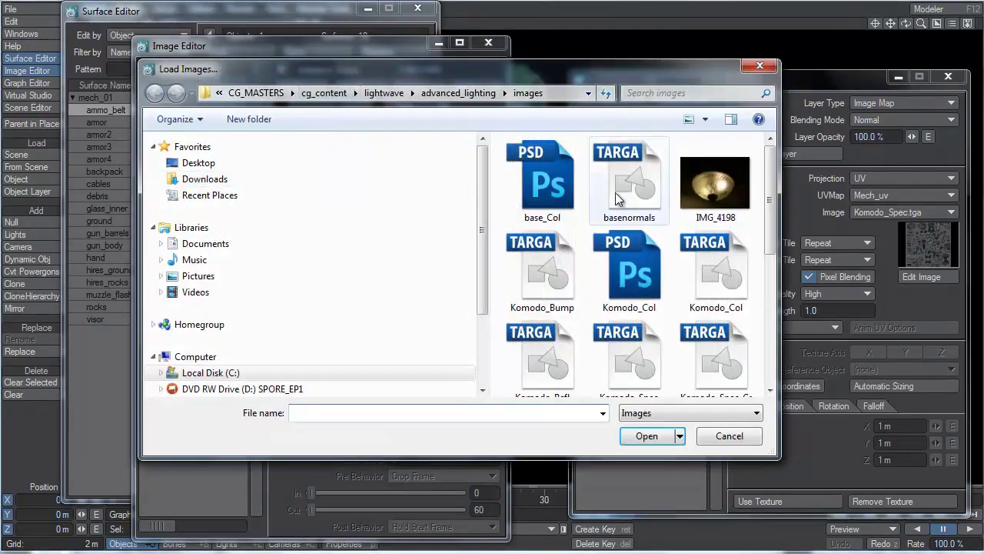
scroll(757, 235, "down", 1)
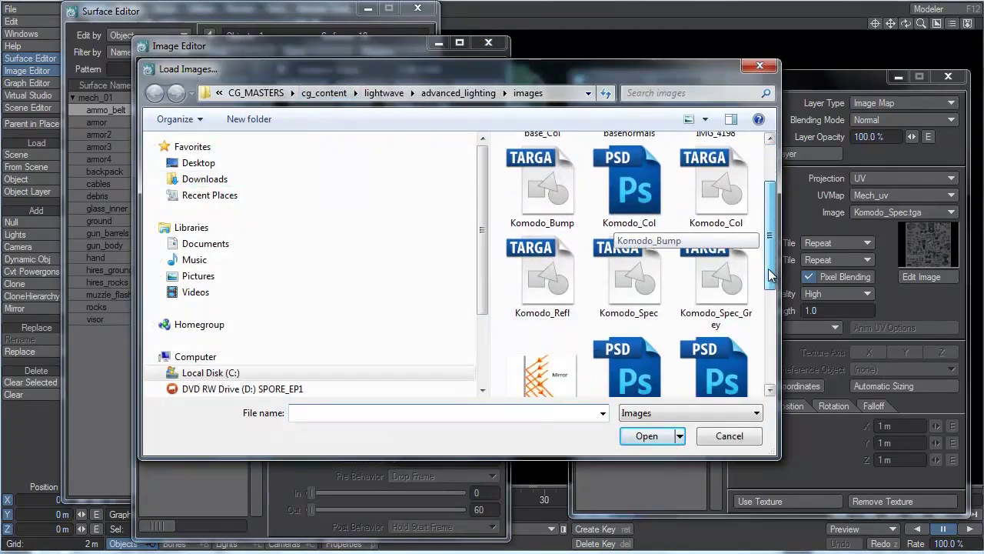
left_click(742, 294)
left_click(645, 435)
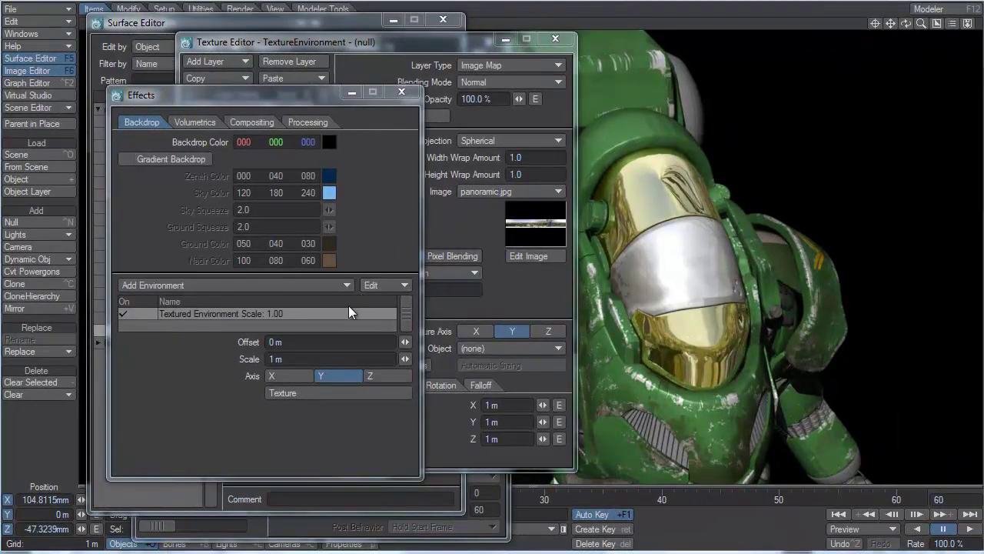
Set the TextureEnvironment texture's image to ml_probe.hdr.
left_click(420, 47)
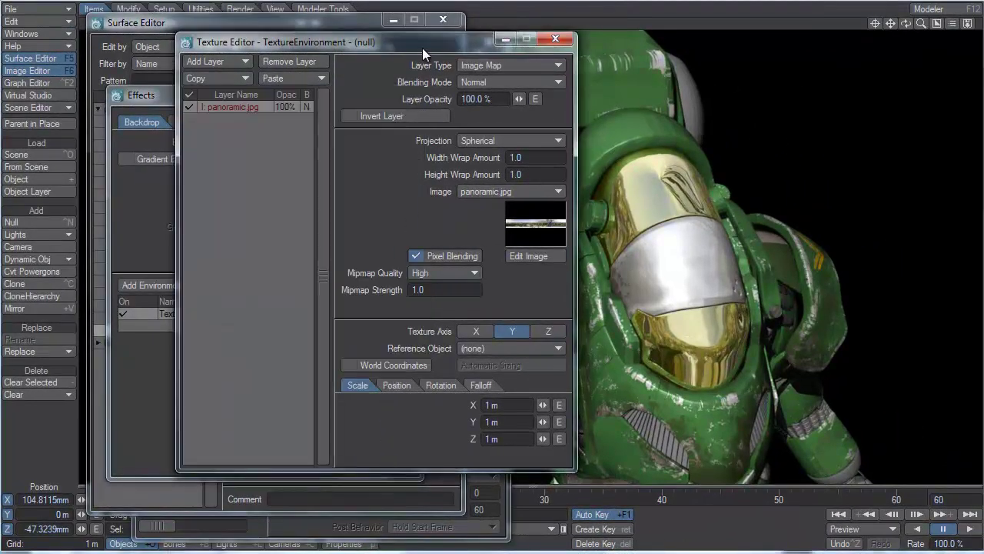
left_click(482, 190)
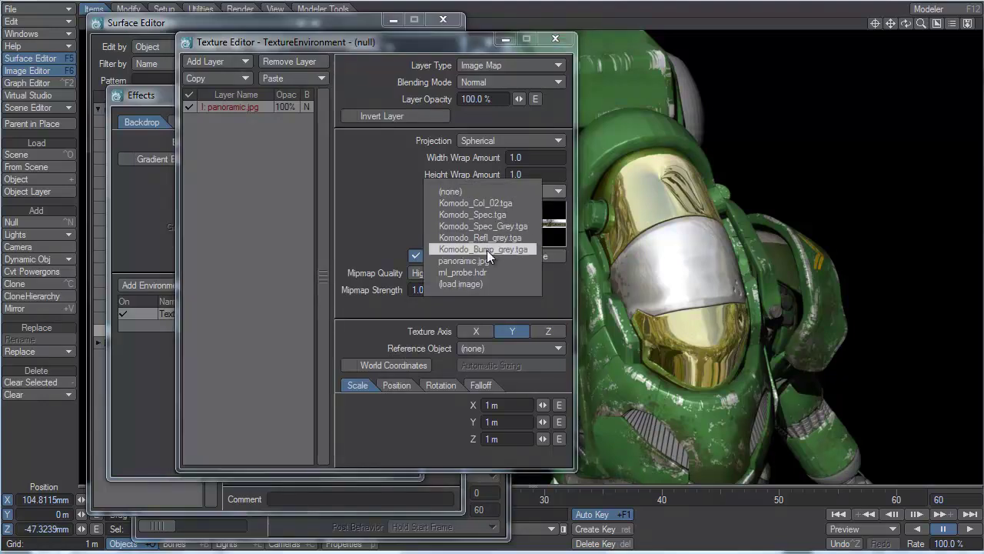
left_click(486, 272)
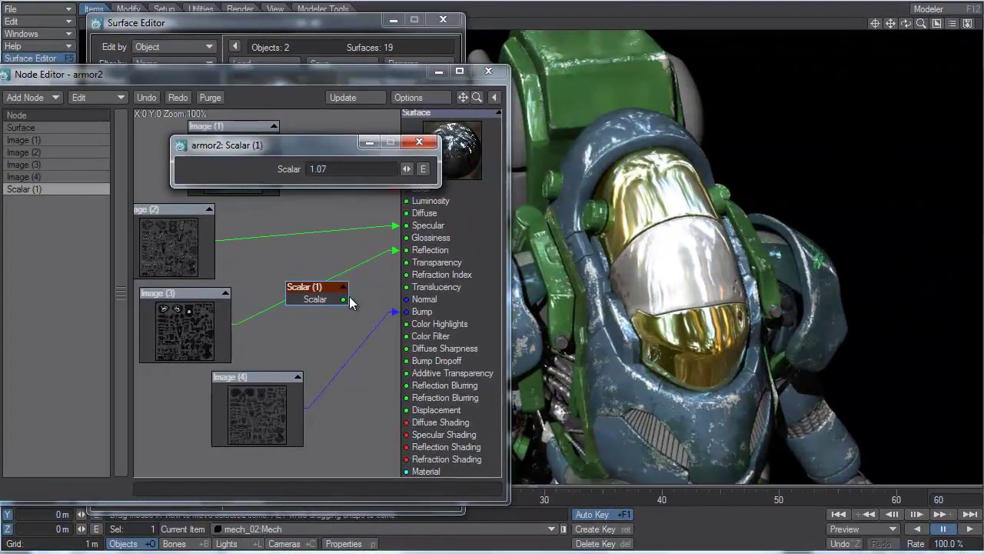
Wire the Scalar node into armor2's Specular input and rearrange the node graph.
left_click_drag(344, 299, 406, 215)
left_click_drag(330, 292, 325, 209)
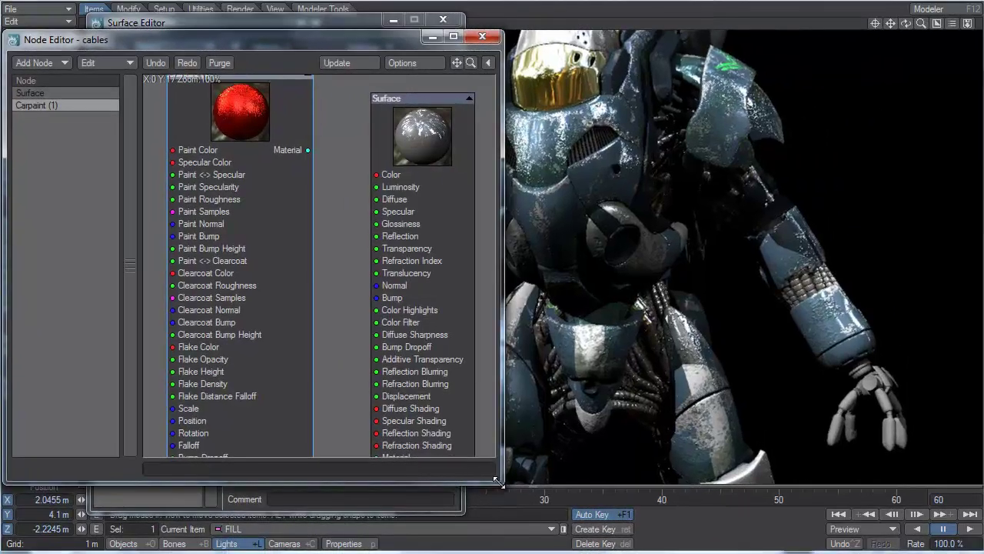
left_click_drag(499, 495, 524, 521)
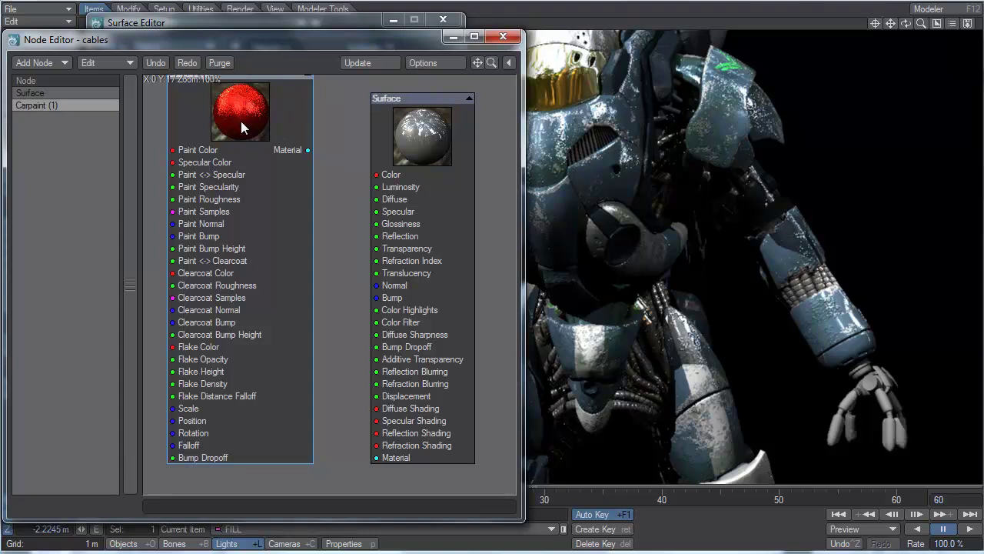
Connect Carpaint Material to the cables' Surface Material and rotate the rim light.
left_click_drag(308, 150, 377, 458)
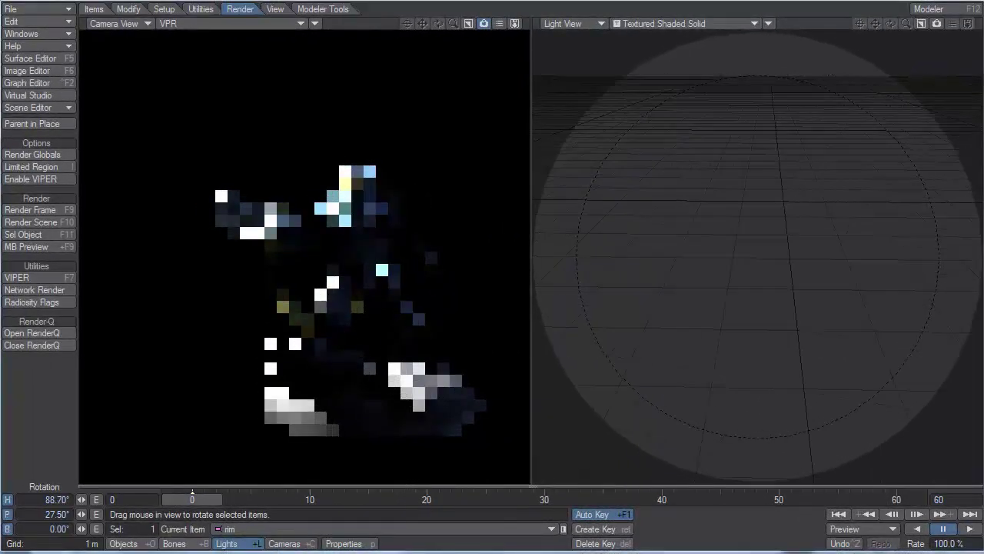
mouse_move(757, 253)
left_mouse_down()
mouse_move(891, 265)
mouse_move(839, 262)
mouse_move(773, 410)
left_mouse_up()
key("t")
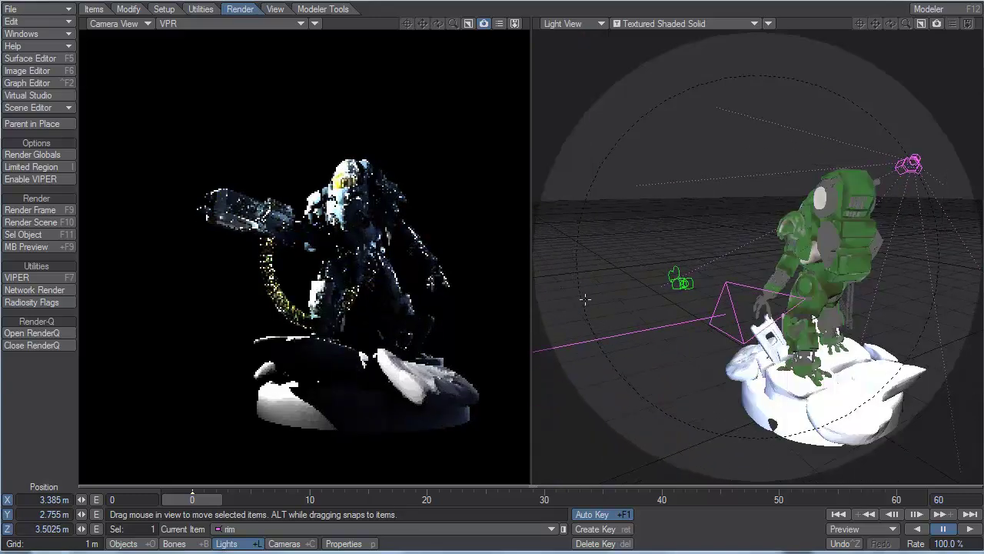
Move the rim light closer to the mech and open the Key light's properties.
left_click_drag(587, 296, 399, 265)
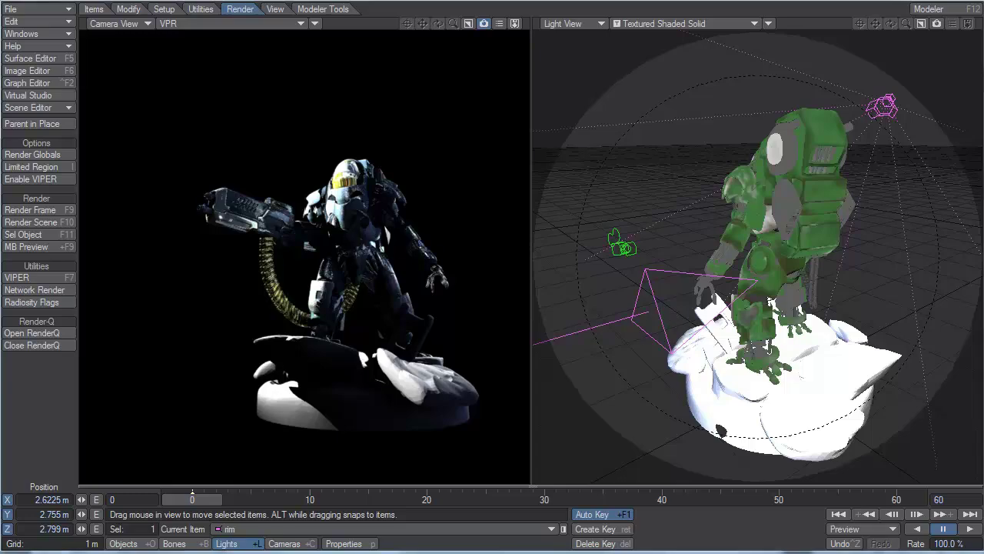
left_click(344, 543)
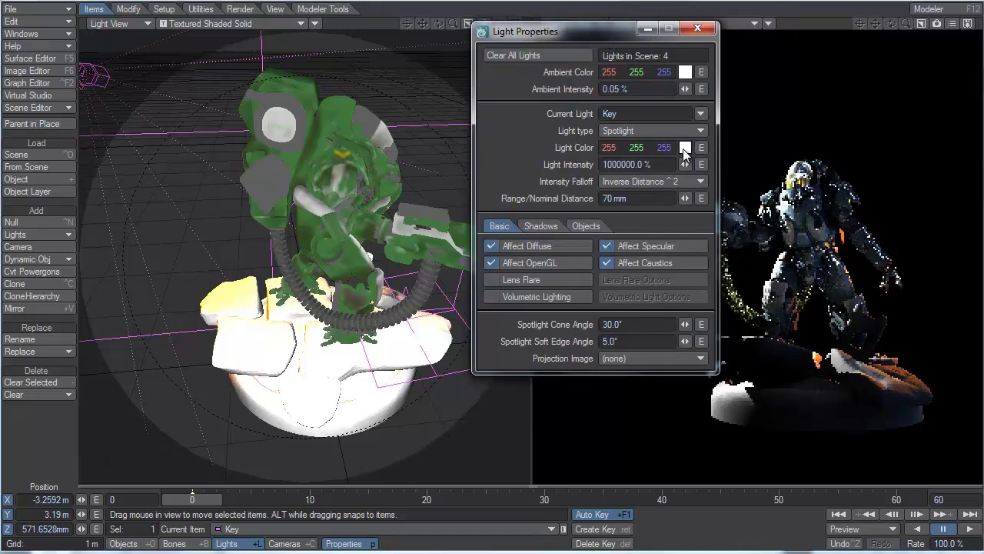
Give the Key spotlight a cool Kelvin colour of 203, 219, 255, then close its properties.
left_click(684, 147)
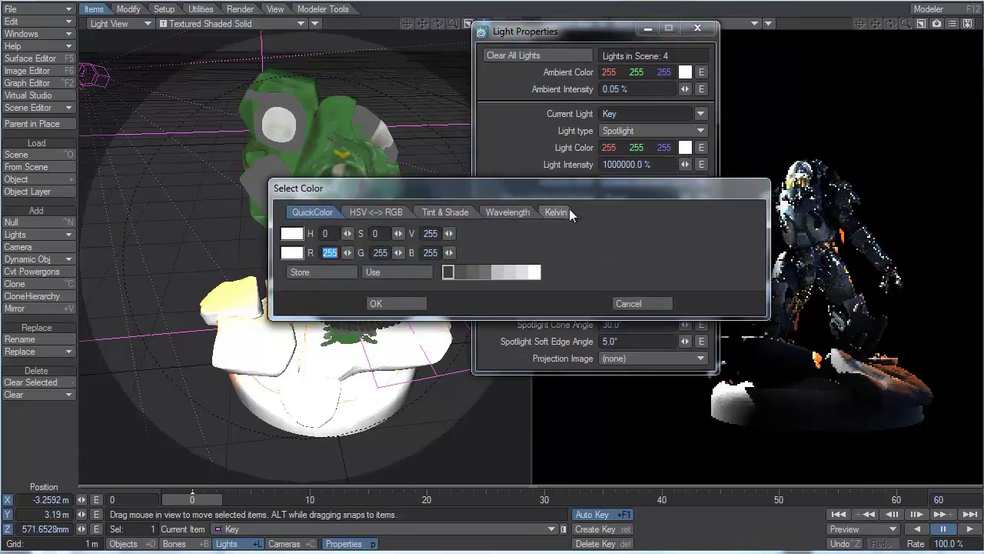
left_click(597, 212)
left_click_drag(425, 234, 401, 232)
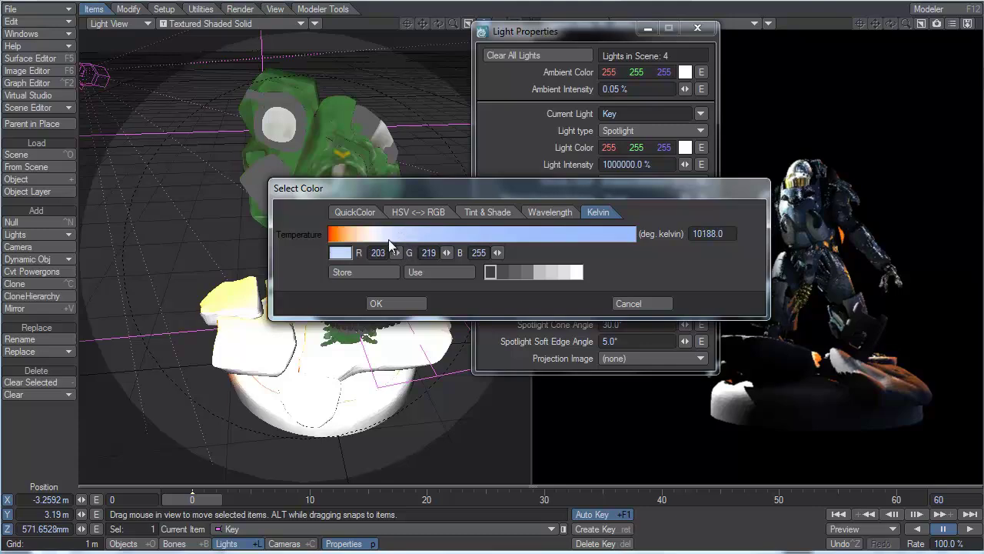
left_click(388, 303)
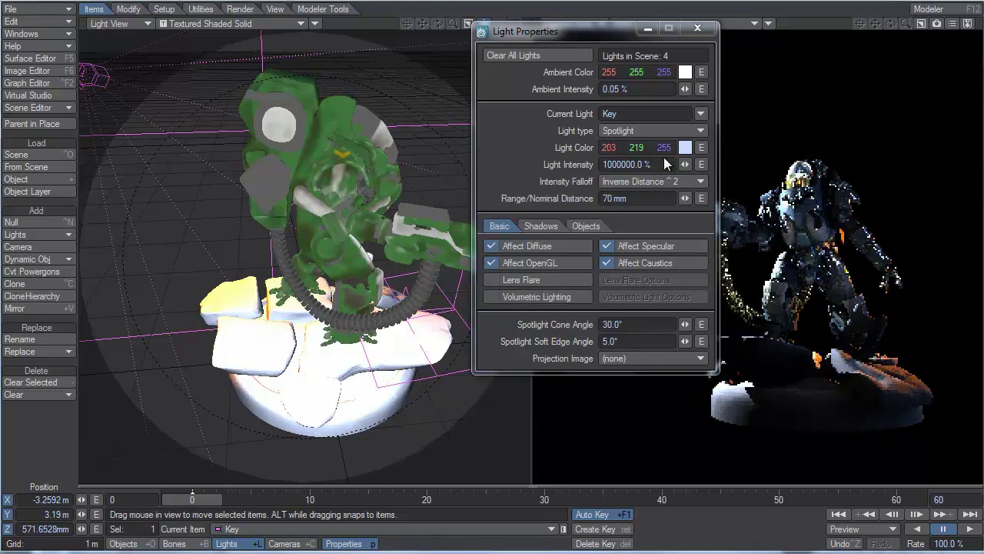
right_click(595, 148)
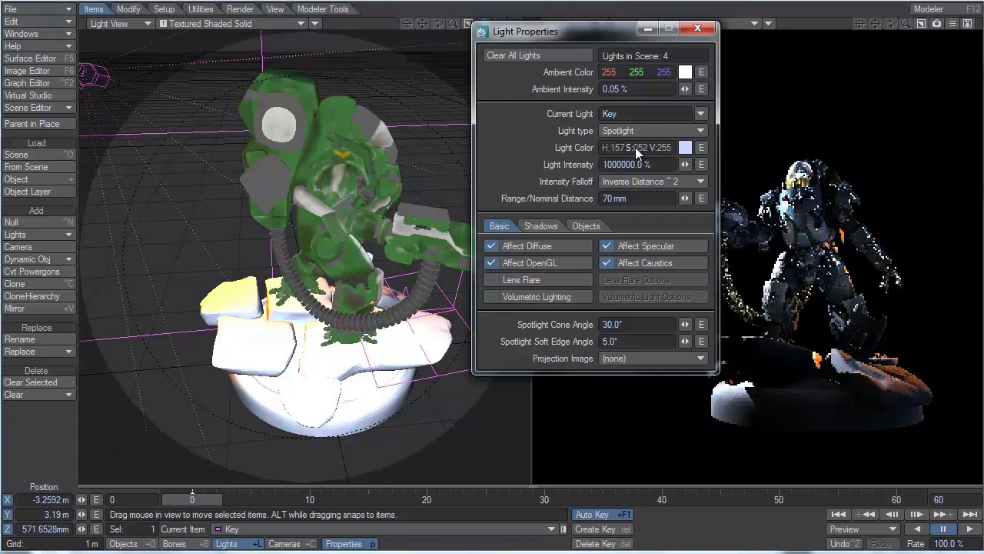
left_click(697, 28)
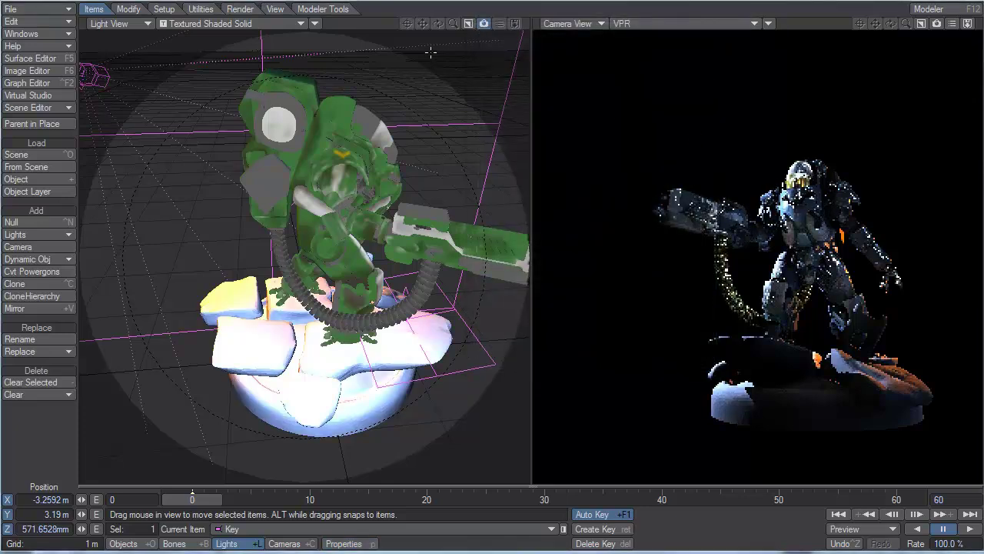
Maximize the Camera View VPR viewport to watch the mech's render refine.
left_click(922, 24)
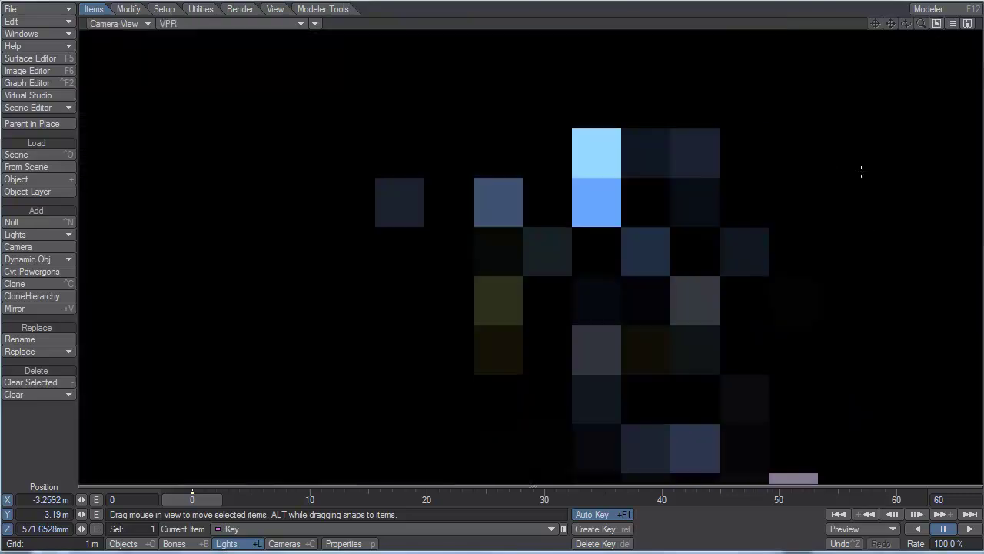